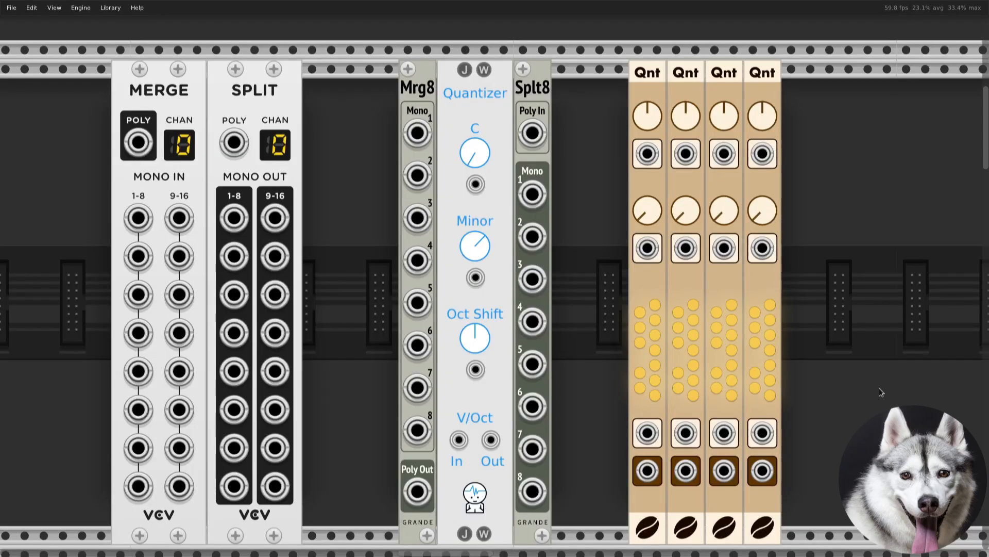
{"action": "left_click_drag", "start_coordinate": [879, 388], "coordinate": [897, 381]}
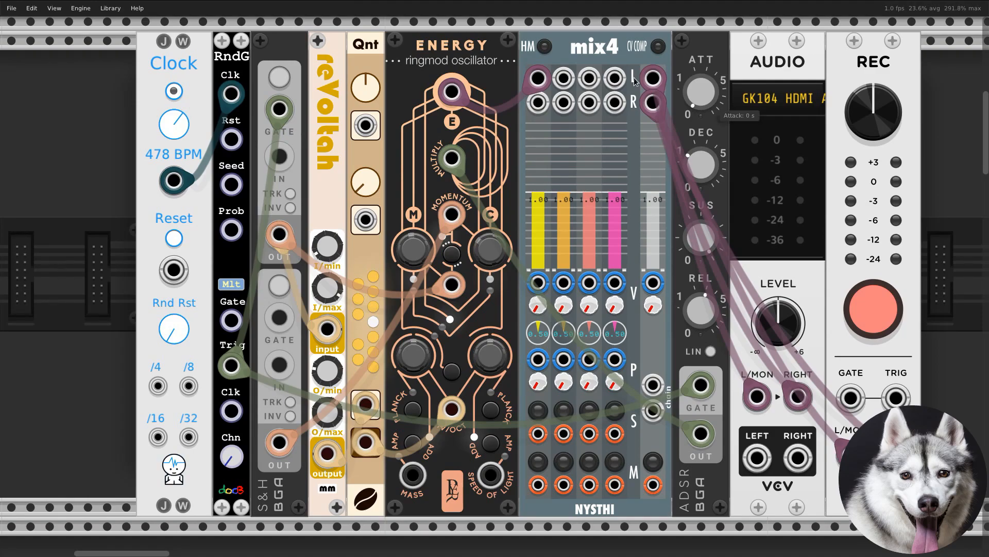
Start the clock of the Energy oscillator patch and adjust the reVoltah module's maximum output level
{"action": "left_click", "coordinate": [176, 97]}
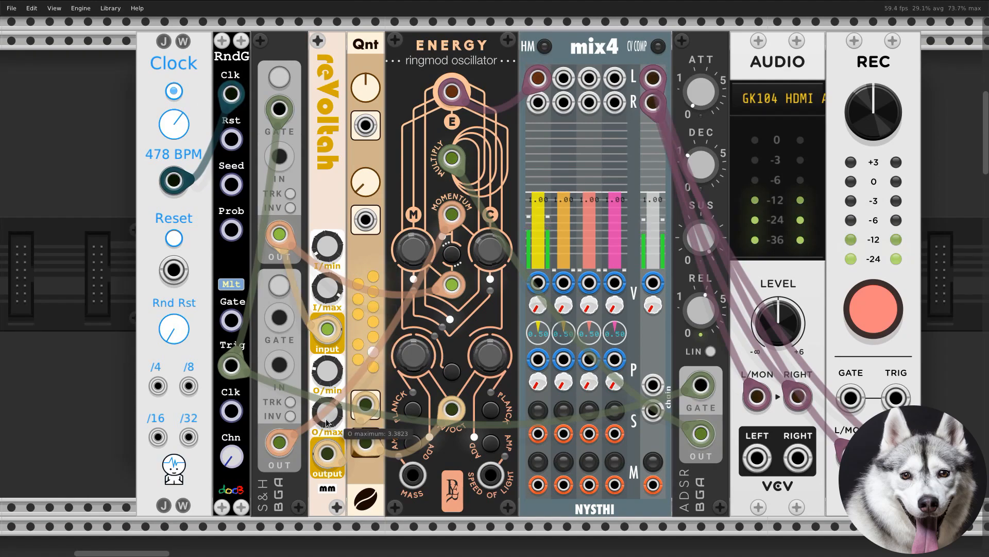
{"action": "left_click_drag", "start_coordinate": [328, 416], "coordinate": [328, 433]}
{"action": "left_click_drag", "start_coordinate": [329, 397], "coordinate": [329, 400]}
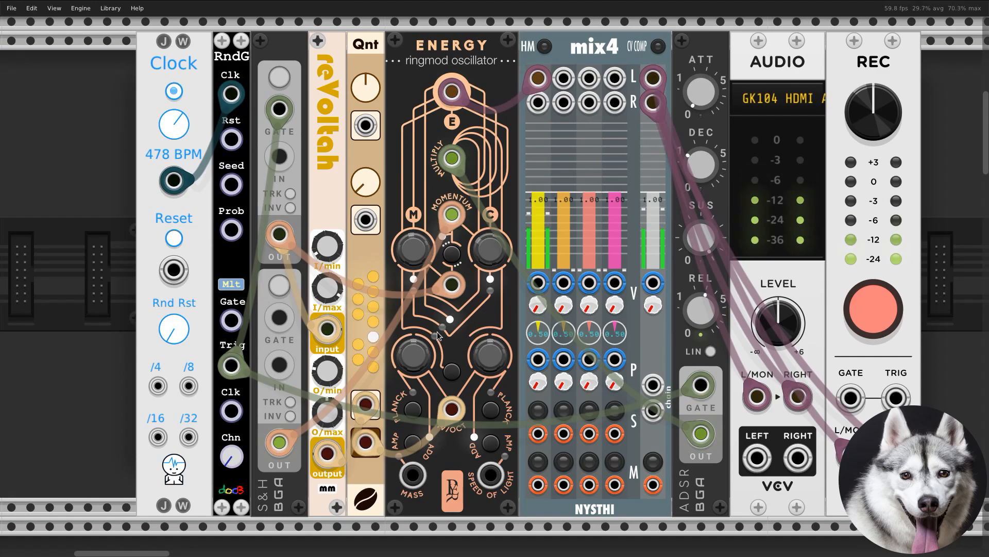
Toggle the second, third, fifth, sixth and seventh notes from the bottom in the Qnt quantizer's longer note column
{"action": "left_click", "coordinate": [373, 352]}
{"action": "left_click", "coordinate": [373, 336]}
{"action": "left_click", "coordinate": [373, 307]}
{"action": "left_click", "coordinate": [373, 292]}
{"action": "left_click", "coordinate": [373, 276]}
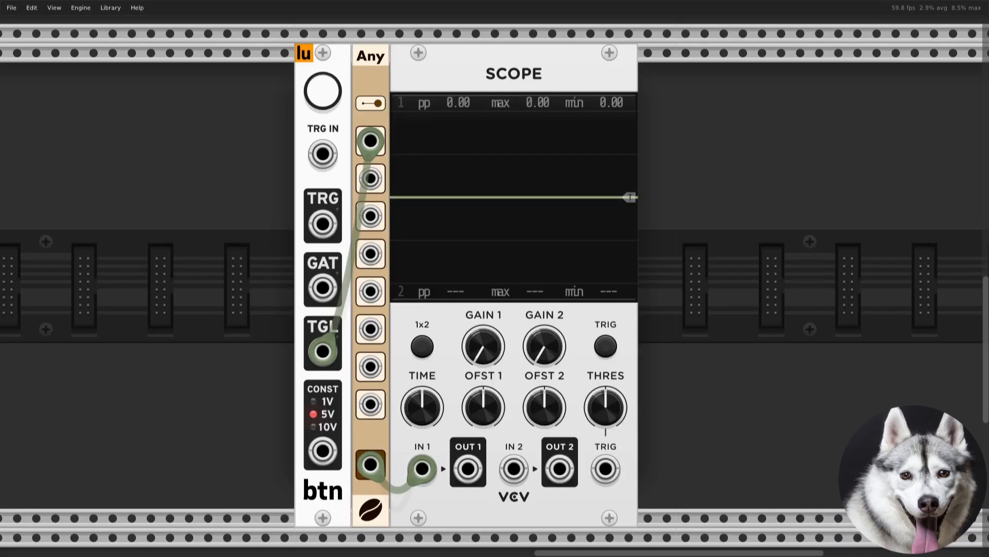
Test the Any module by toggling the btn gate through its first input and, with the cable moved, through its second input
{"action": "left_click", "coordinate": [318, 100]}
{"action": "left_click", "coordinate": [318, 100]}
{"action": "left_click_drag", "start_coordinate": [357, 134], "coordinate": [371, 178]}
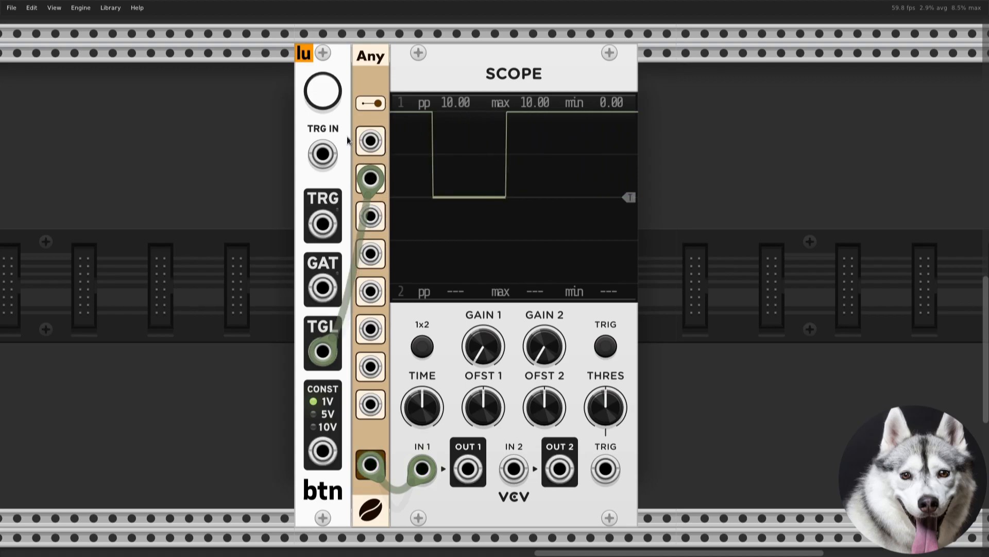
{"action": "left_click", "coordinate": [325, 98]}
{"action": "left_click", "coordinate": [324, 98]}
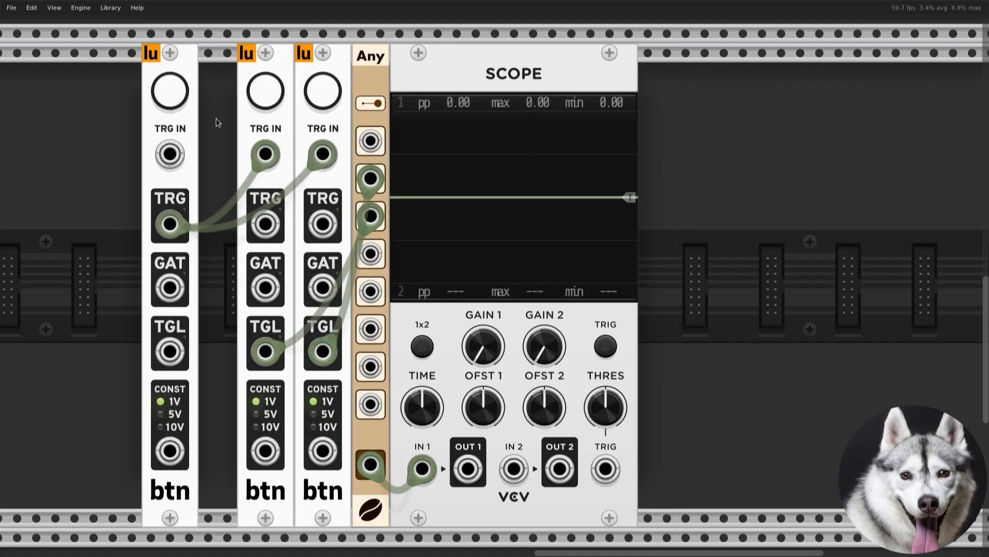
Fire the master btn repeatedly to toggle both gates feeding the Any module's second and third inputs together
{"action": "left_click", "coordinate": [178, 100]}
{"action": "left_click", "coordinate": [178, 99]}
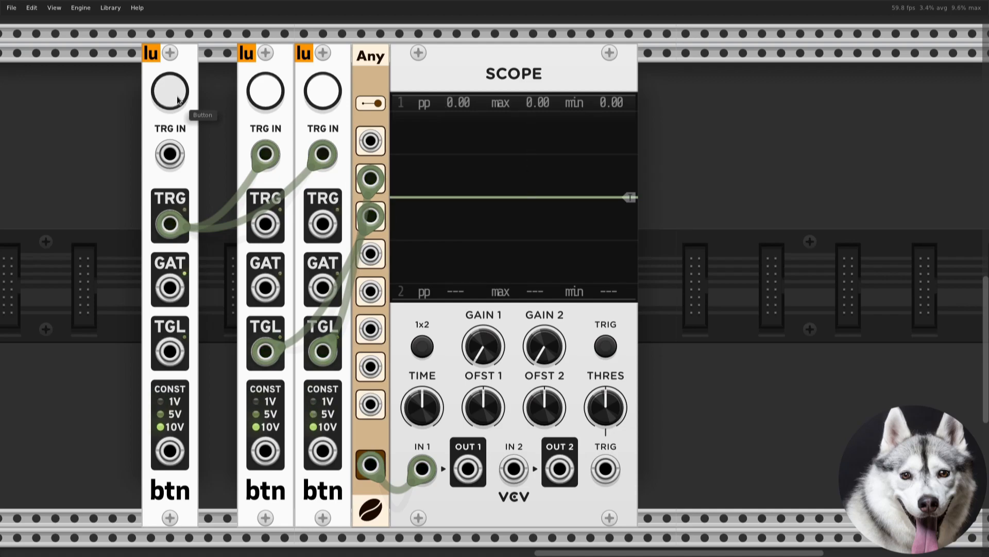
{"action": "left_click", "coordinate": [178, 101]}
{"action": "left_click", "coordinate": [177, 100]}
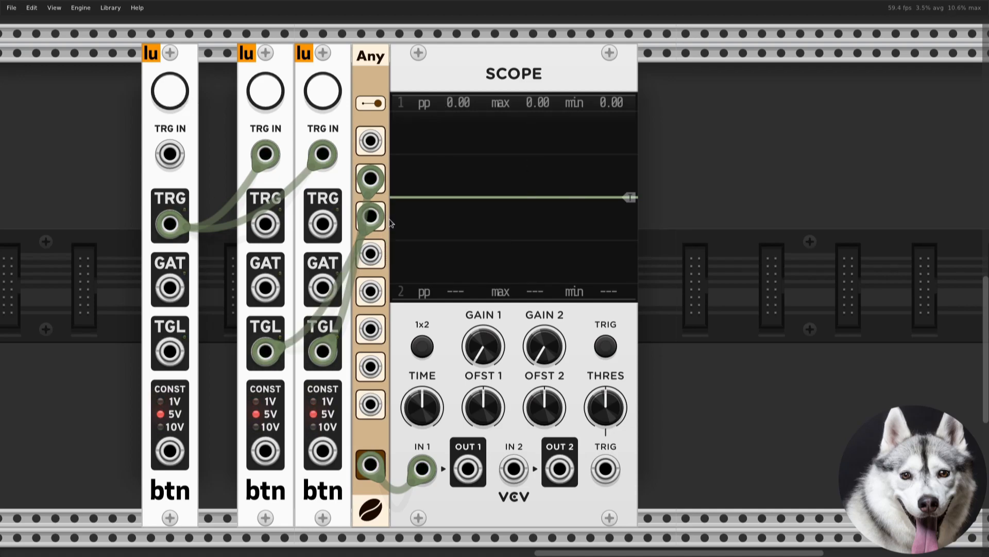
Move the middle btn's toggle cable from the Any module's third input to its fifth and fire the master btn twice
{"action": "left_click_drag", "start_coordinate": [384, 219], "coordinate": [368, 295]}
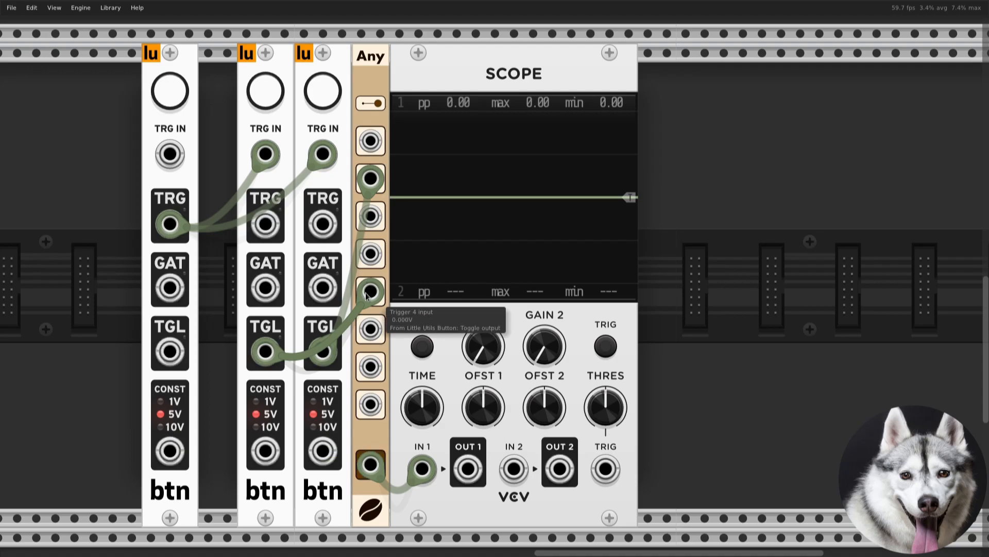
{"action": "left_click", "coordinate": [170, 103]}
{"action": "left_click", "coordinate": [170, 103]}
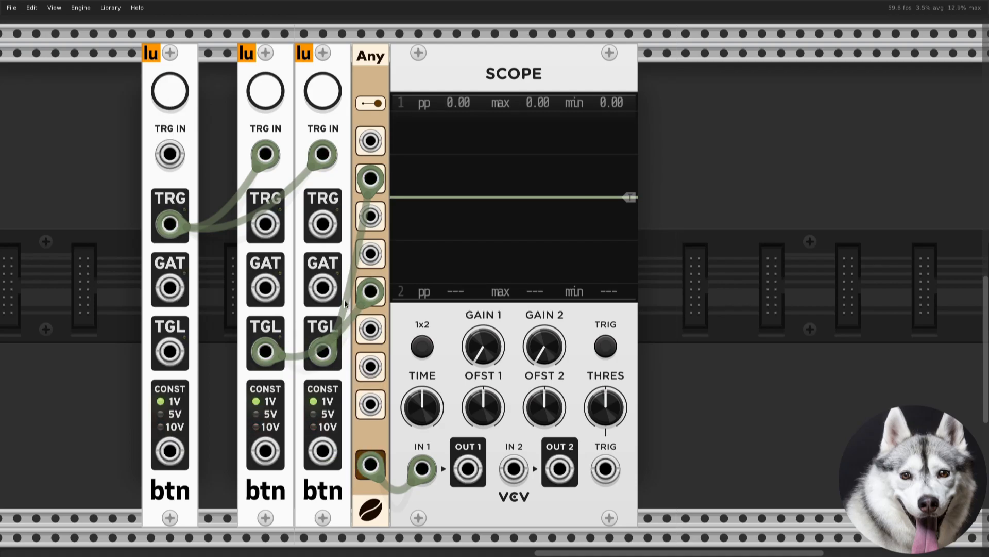
Disconnect the master trigger from the middle btn and fire the master btn twice to toggle only one gate
{"action": "left_click_drag", "start_coordinate": [265, 154], "coordinate": [227, 237]}
{"action": "left_click", "coordinate": [176, 103]}
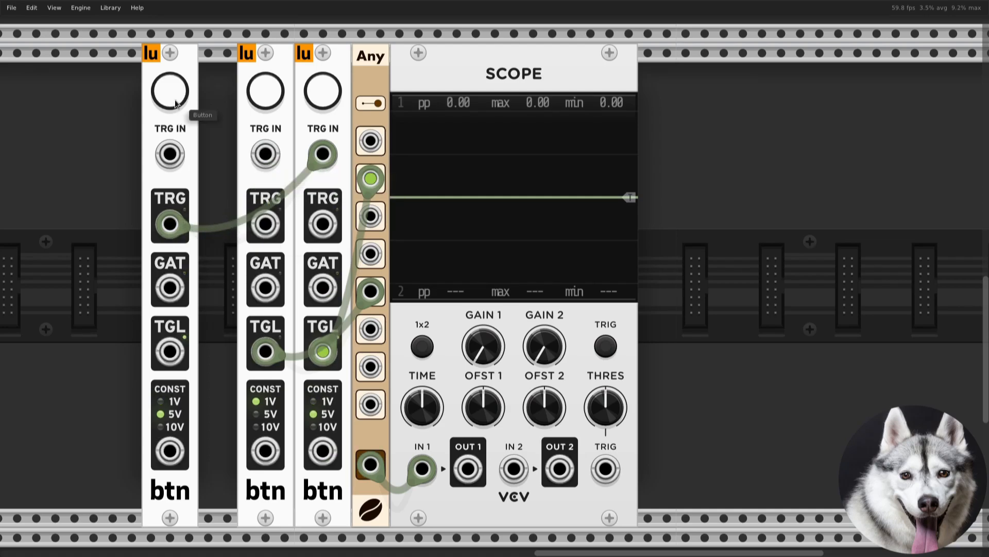
{"action": "left_click", "coordinate": [175, 103]}
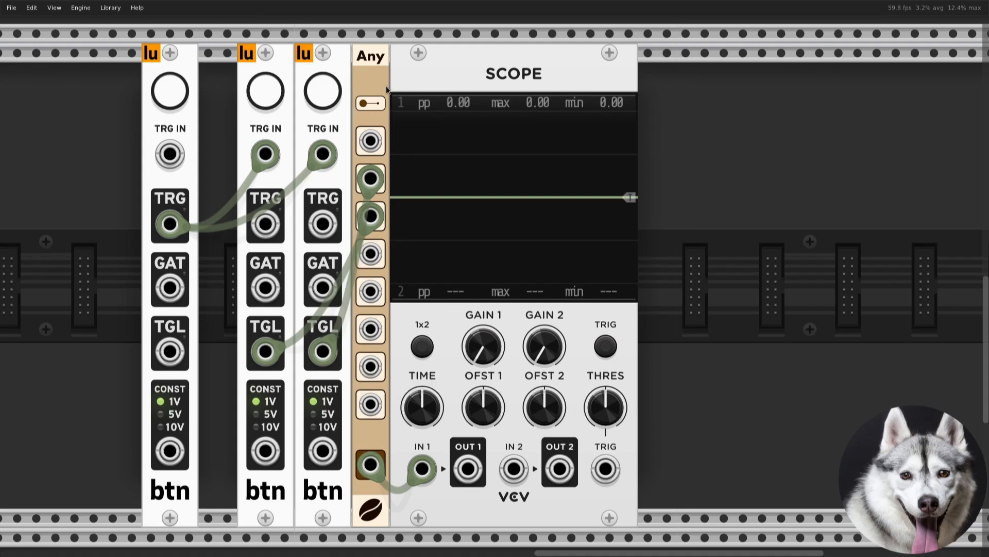
Fire the master btn repeatedly with the Any module's switch in its alternate mode, and flip the switch back
{"action": "left_click", "coordinate": [172, 94]}
{"action": "left_click", "coordinate": [172, 95]}
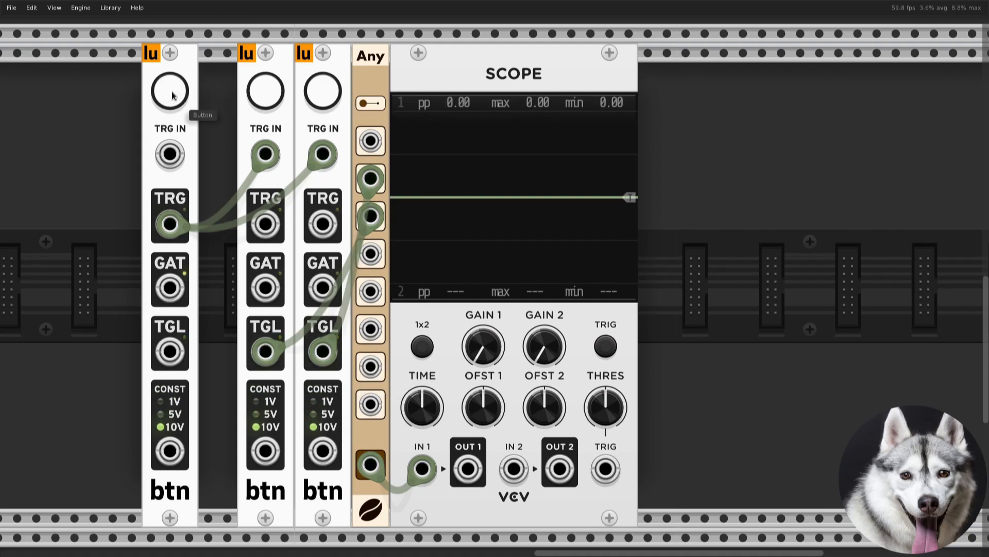
{"action": "left_click", "coordinate": [172, 95]}
{"action": "left_click", "coordinate": [172, 94]}
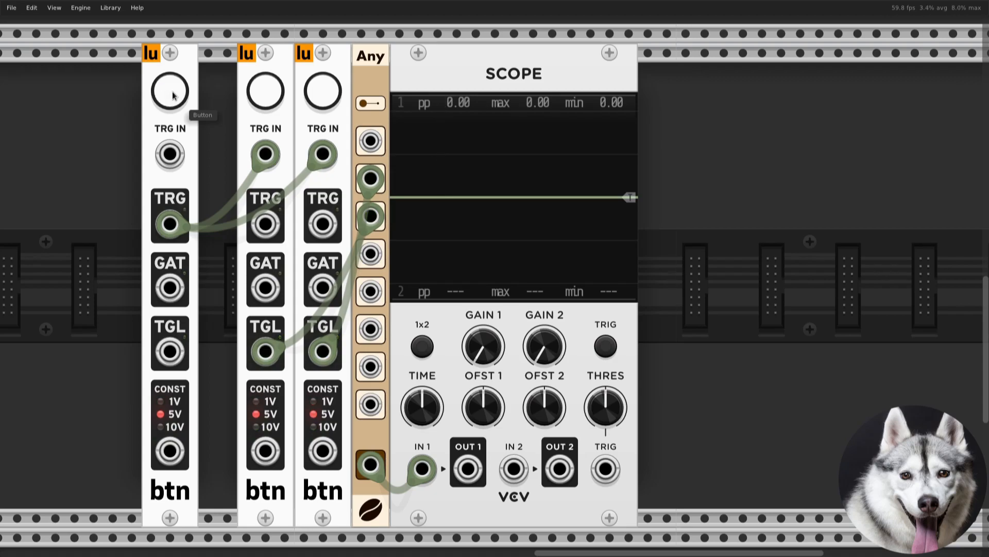
{"action": "left_click", "coordinate": [173, 95]}
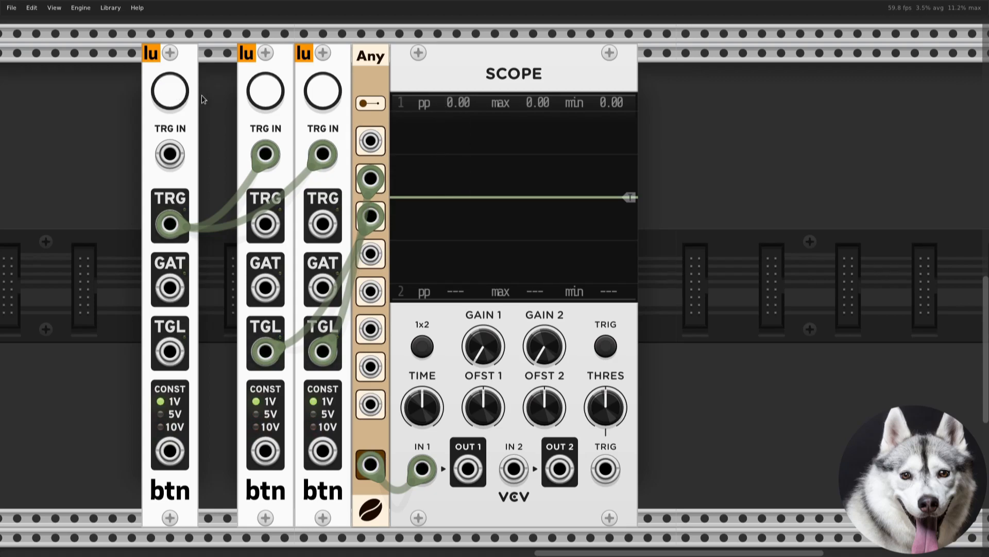
{"action": "left_click", "coordinate": [370, 103]}
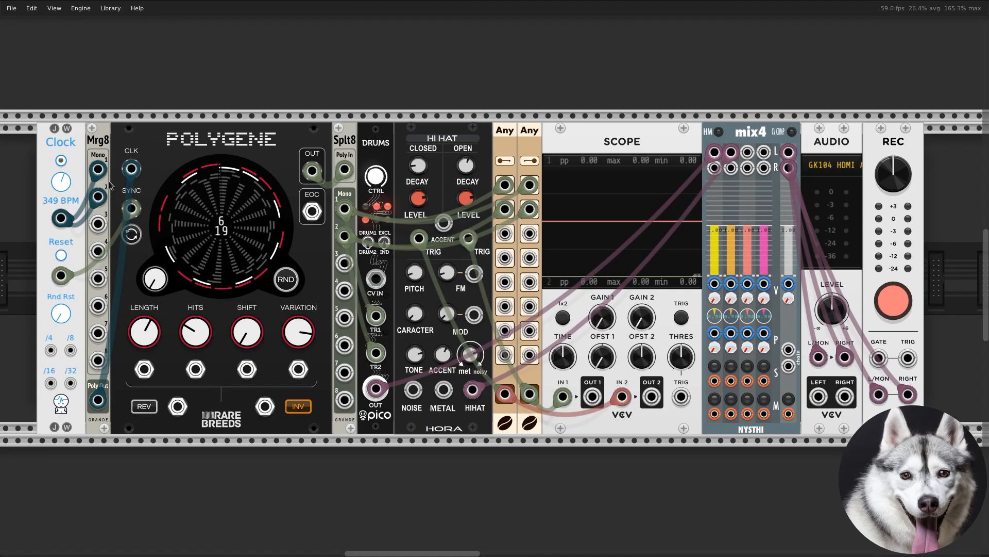
Run the Polygene drum patch with its clock and check the two Any modules' combined triggers on the Scope
{"action": "left_click", "coordinate": [61, 162]}
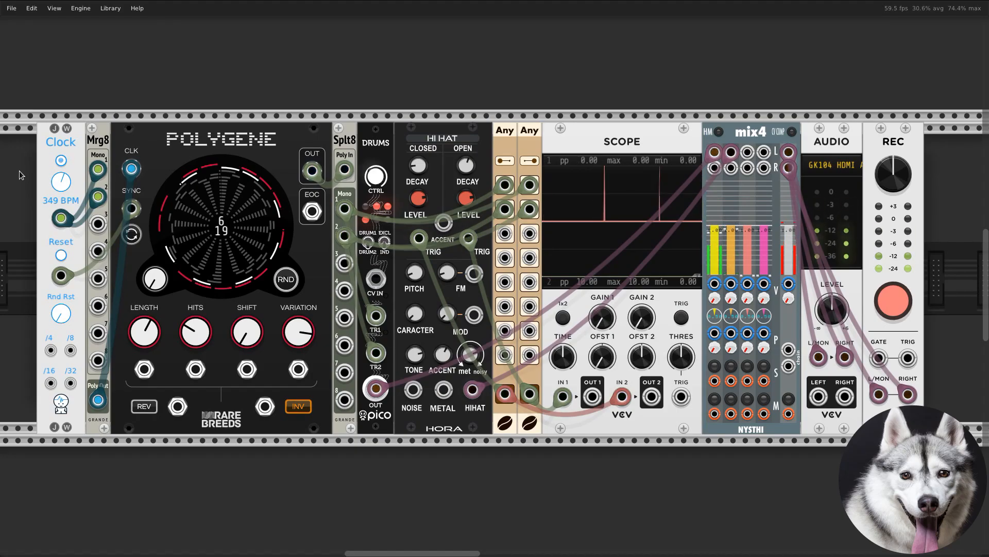
{"action": "left_click", "coordinate": [60, 161]}
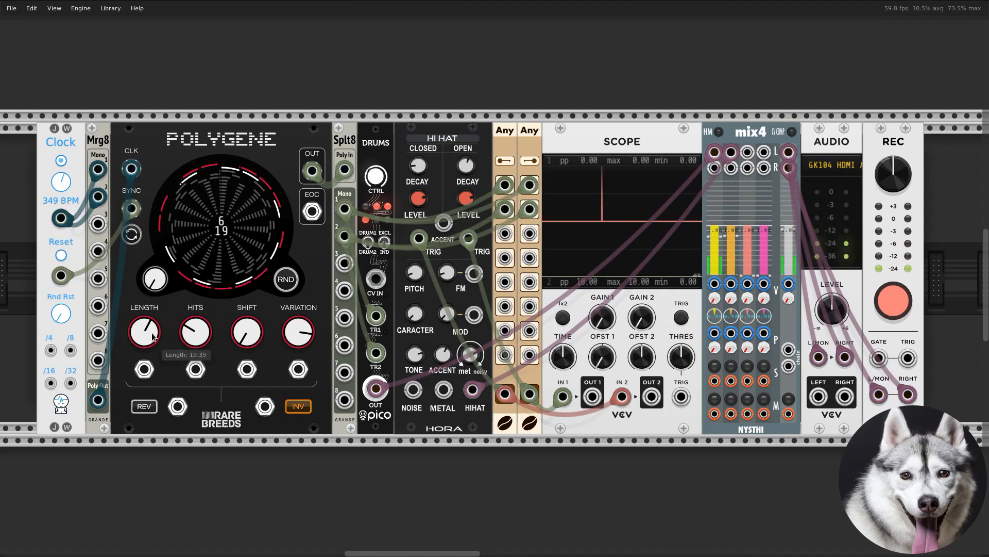
{"action": "left_click", "coordinate": [61, 161]}
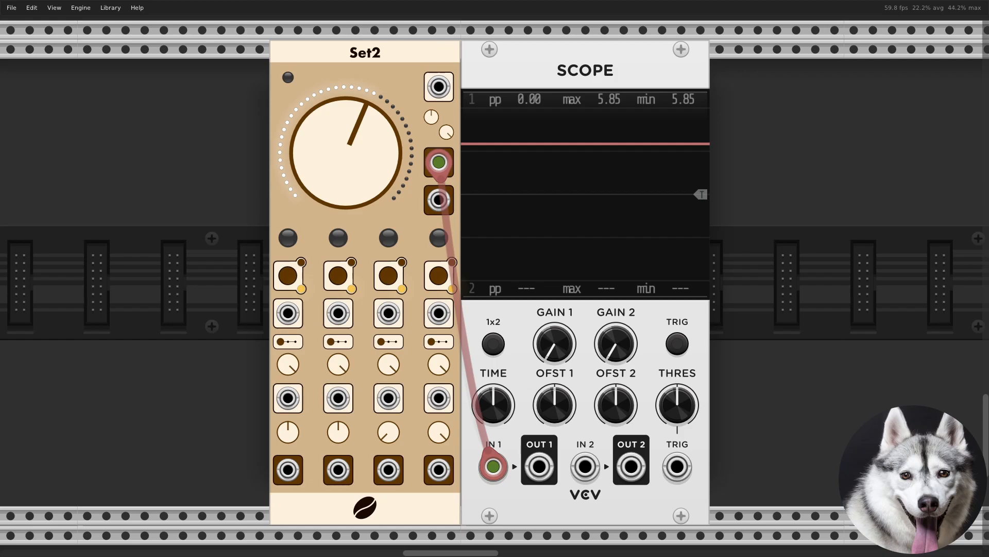
Store main-knob positions in Set2's slots, starting at about 2.53 V for the first and finishing with the knob at 10 V
{"action": "left_click_drag", "start_coordinate": [346, 152], "coordinate": [346, 288]}
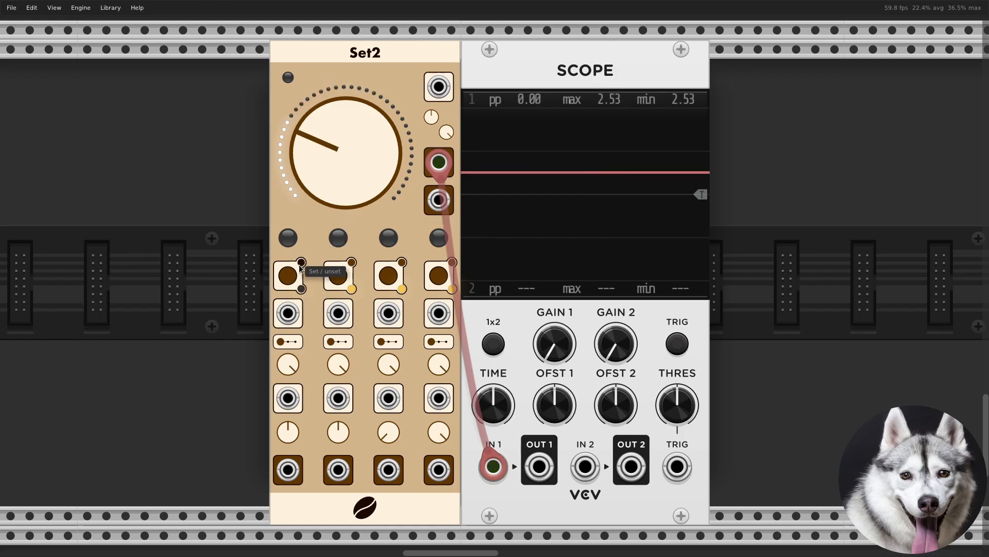
{"action": "left_click_drag", "start_coordinate": [351, 186], "coordinate": [350, 14]}
{"action": "left_click_drag", "start_coordinate": [350, 196], "coordinate": [350, 389]}
{"action": "left_click", "coordinate": [403, 262]}
{"action": "left_click_drag", "start_coordinate": [359, 171], "coordinate": [363, 10]}
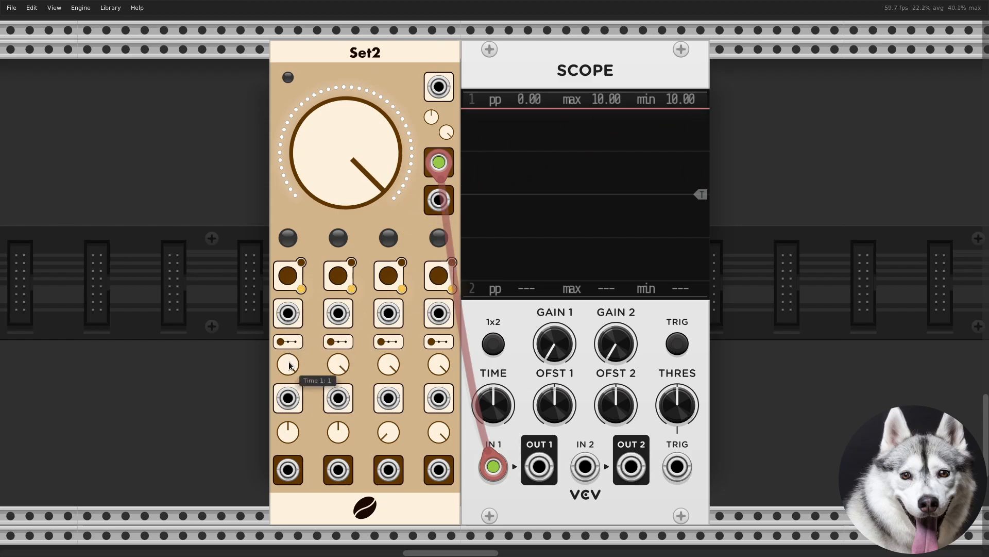
Shorten the times of Set2's first and second slots and adjust the knobs just above their outputs
{"action": "left_click_drag", "start_coordinate": [290, 365], "coordinate": [289, 372]}
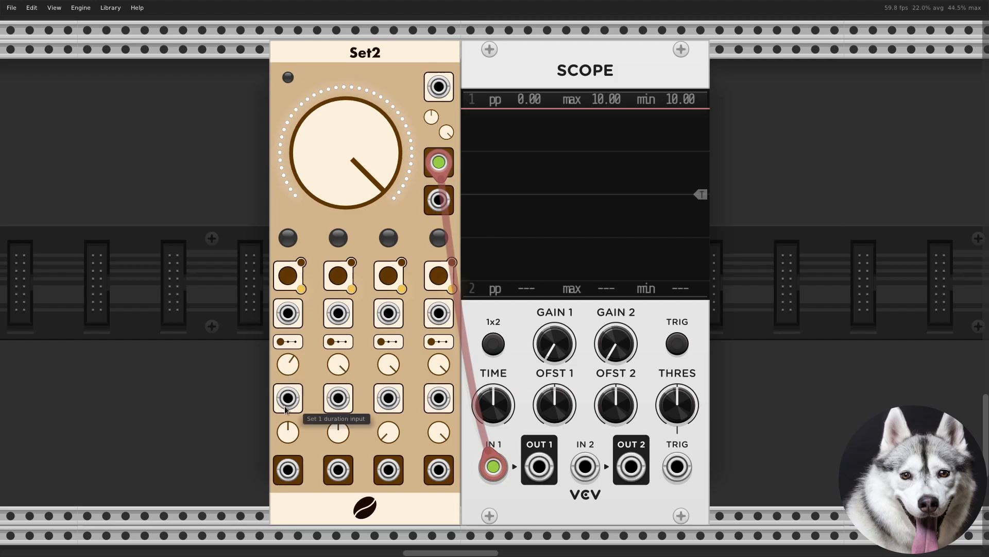
{"action": "left_click_drag", "start_coordinate": [289, 430], "coordinate": [345, 424]}
{"action": "left_click_drag", "start_coordinate": [339, 371], "coordinate": [339, 385]}
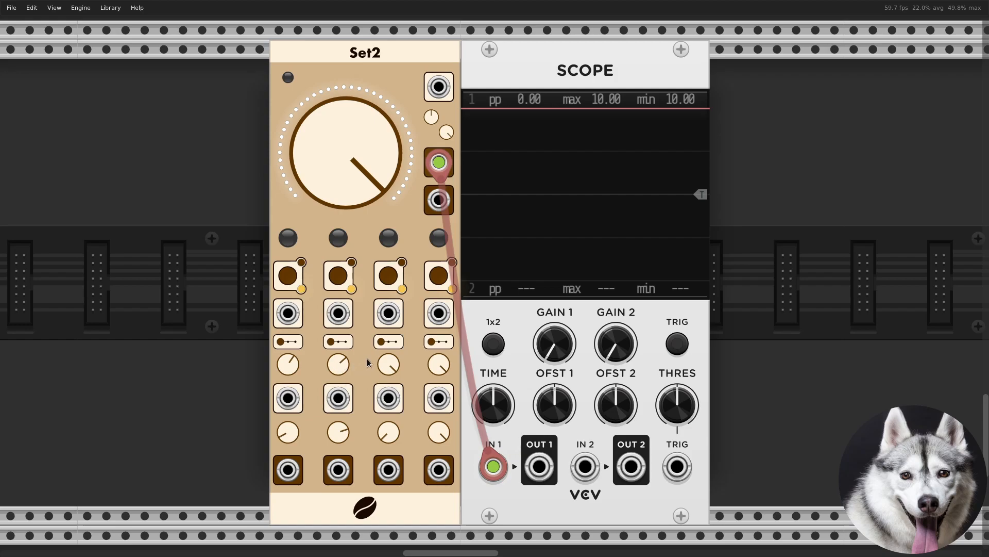
Set the third Set2 slot's switch to its middle position, shorten its time and center the knob above its output
{"action": "left_click", "coordinate": [391, 341]}
{"action": "left_click_drag", "start_coordinate": [388, 364], "coordinate": [389, 375]}
{"action": "left_click_drag", "start_coordinate": [388, 433], "coordinate": [389, 405]}
Launch Set2's slots one after another to move the main knob between the stored values
{"action": "left_click", "coordinate": [300, 287]}
{"action": "left_click", "coordinate": [350, 286]}
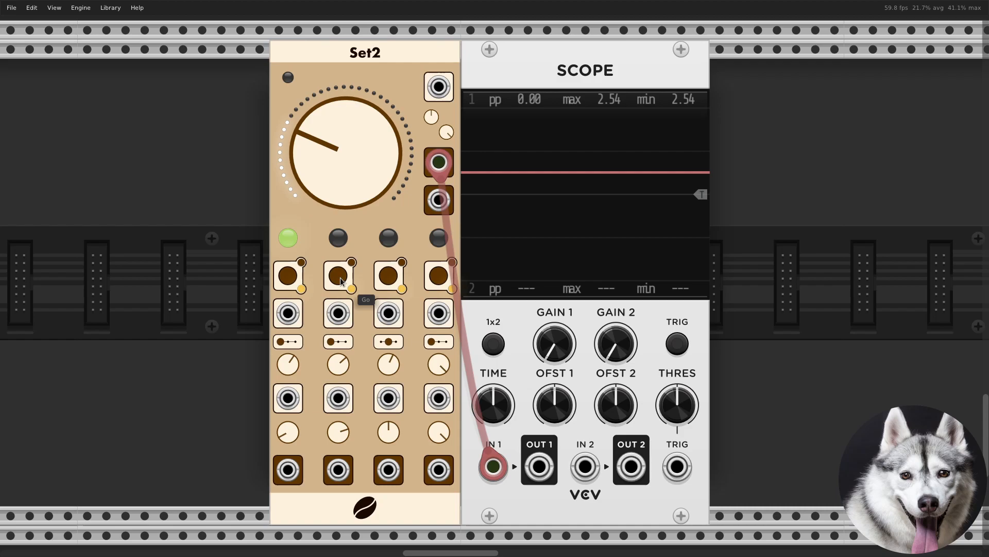
{"action": "left_click", "coordinate": [391, 276]}
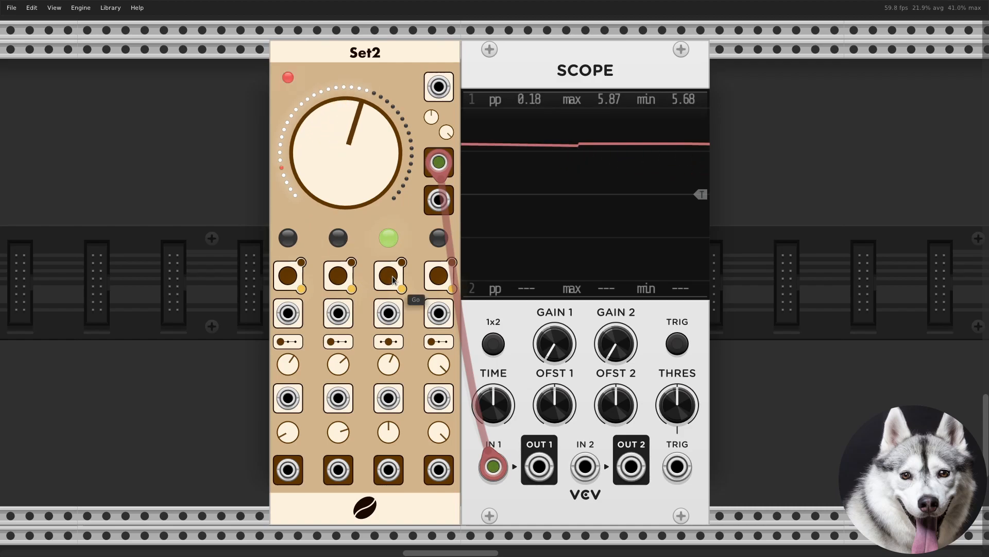
{"action": "left_click", "coordinate": [433, 281]}
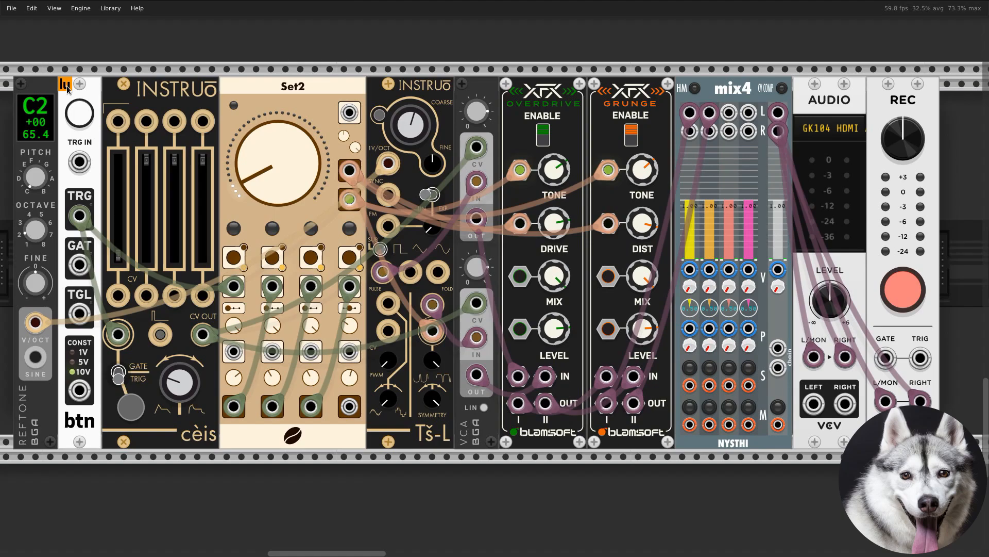
Trigger the distortion patch with btn and turn Set2's main knob down to its minimum
{"action": "left_click", "coordinate": [73, 114]}
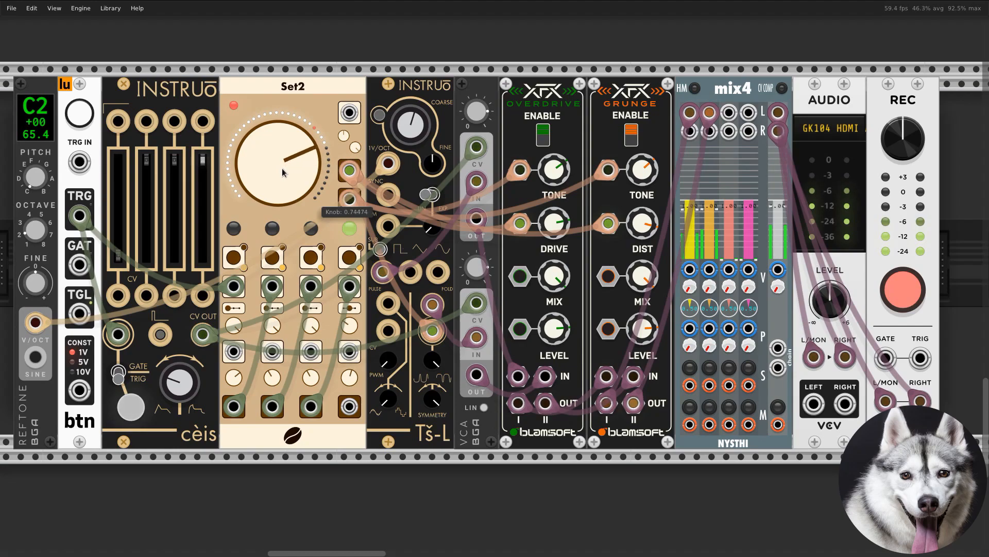
{"action": "left_click_drag", "start_coordinate": [279, 170], "coordinate": [279, 218]}
{"action": "left_click_drag", "start_coordinate": [309, 197], "coordinate": [310, 293]}
Trigger the distortion patch twice more with btn, raising Set2's main knob between the two triggers
{"action": "left_click", "coordinate": [82, 117]}
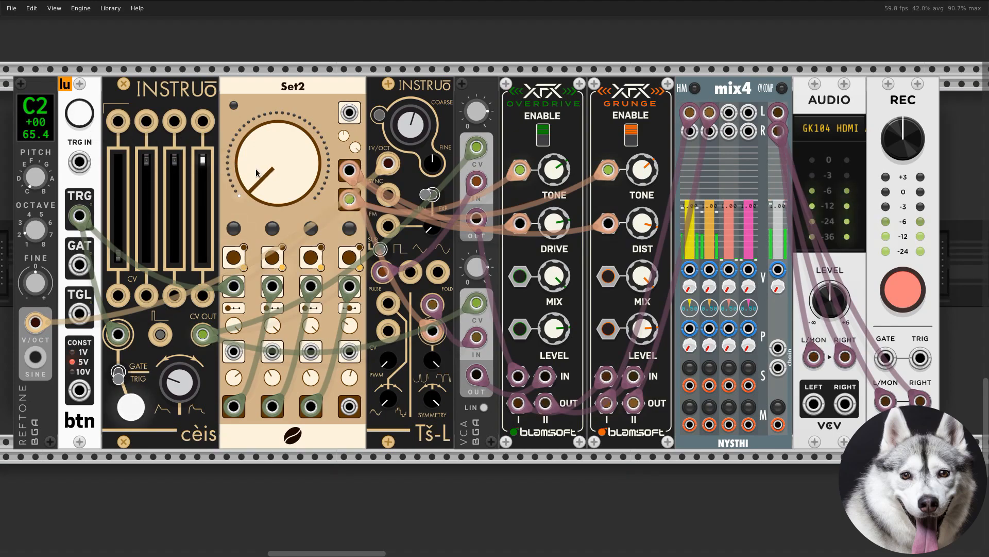
{"action": "left_click_drag", "start_coordinate": [309, 199], "coordinate": [309, 123]}
{"action": "left_click", "coordinate": [86, 119]}
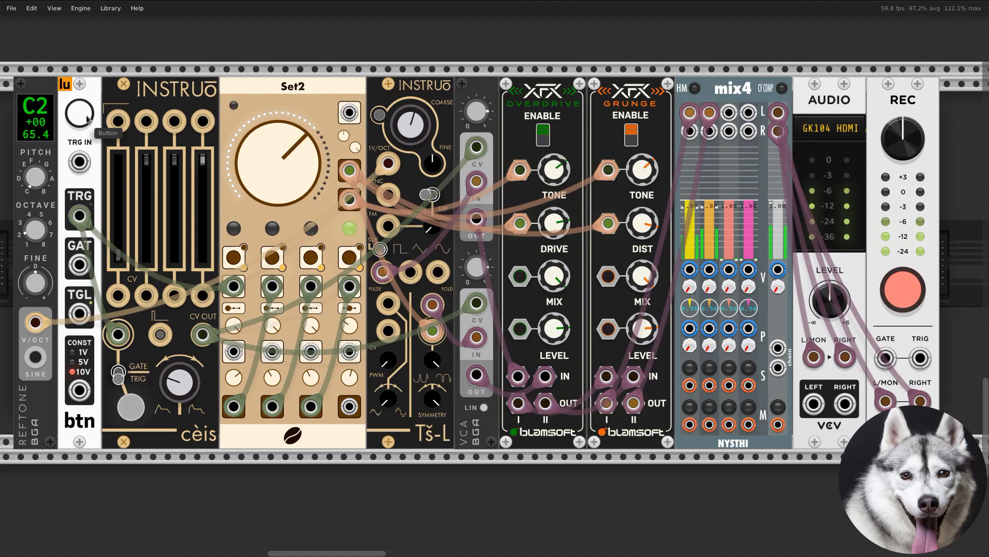
{"action": "mouse_move", "coordinate": [278, 172]}
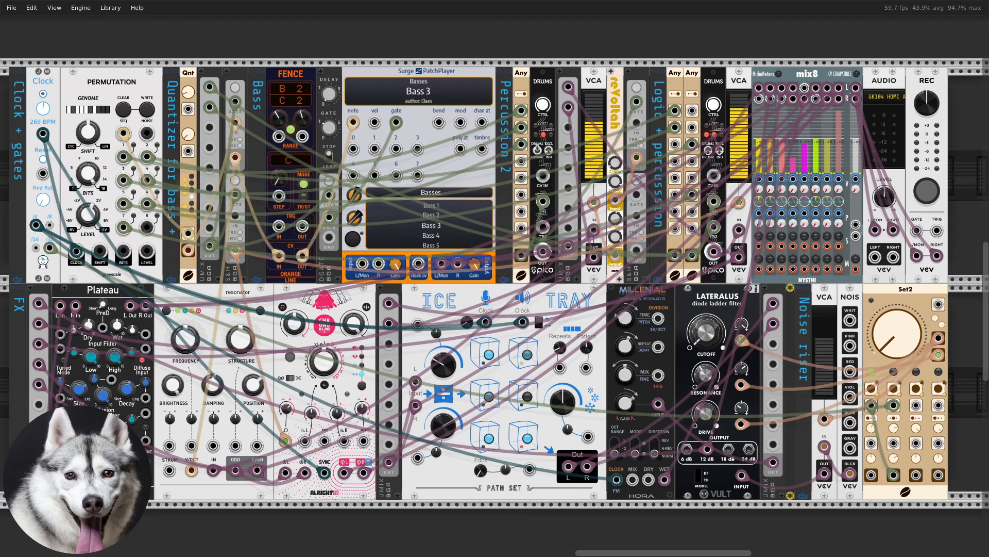
Play the full two-row patch by running and stopping its clock, and open the Ice Tray module's options
{"action": "left_click", "coordinate": [43, 94]}
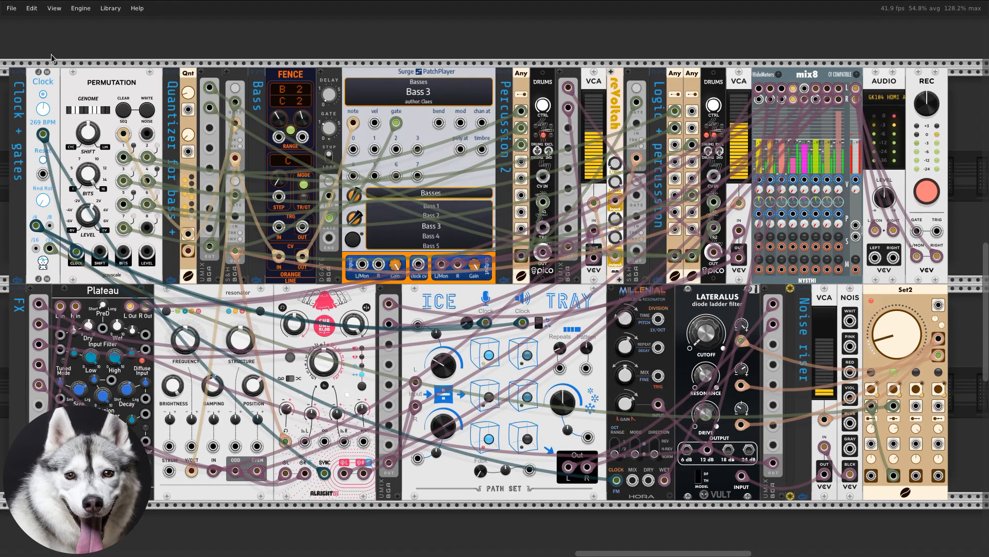
{"action": "left_click", "coordinate": [44, 95]}
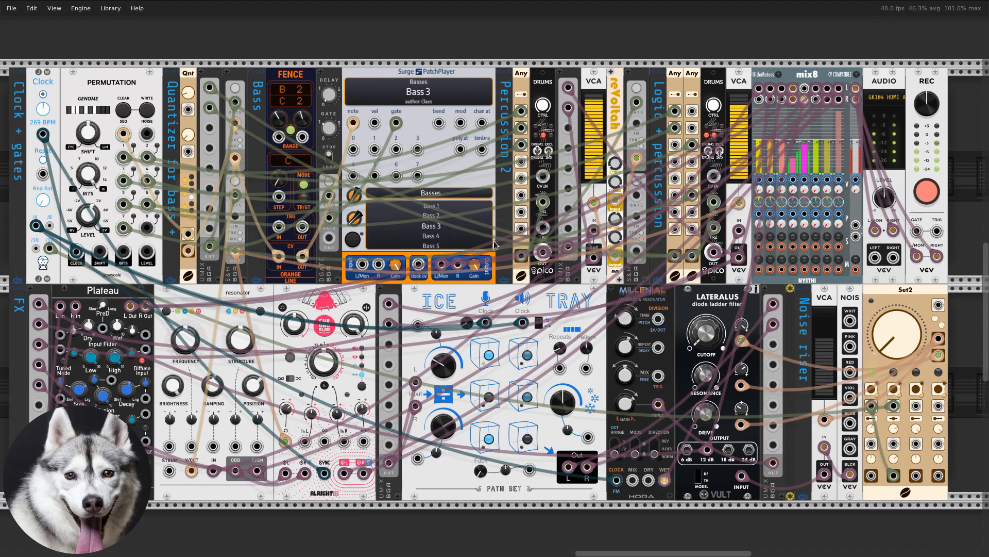
{"action": "right_click", "coordinate": [575, 303]}
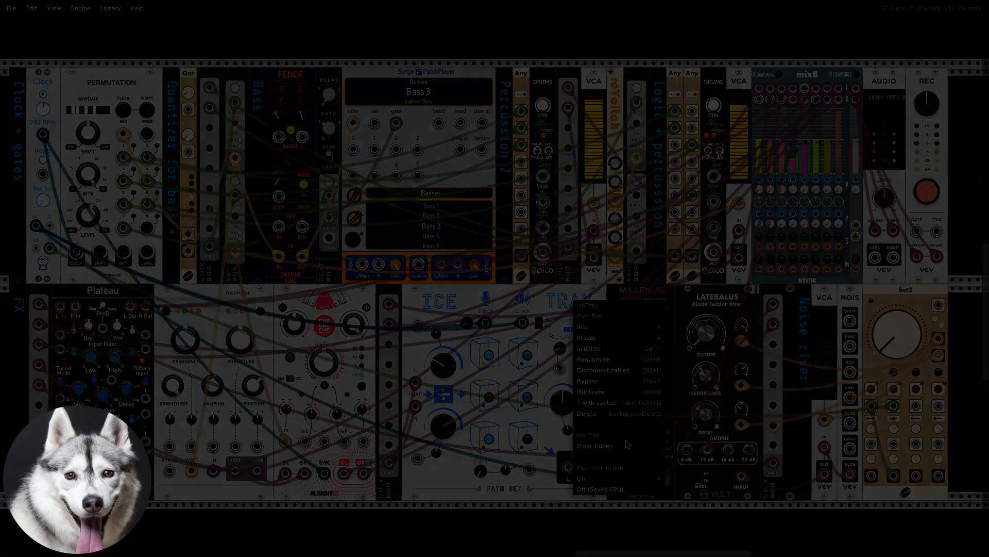